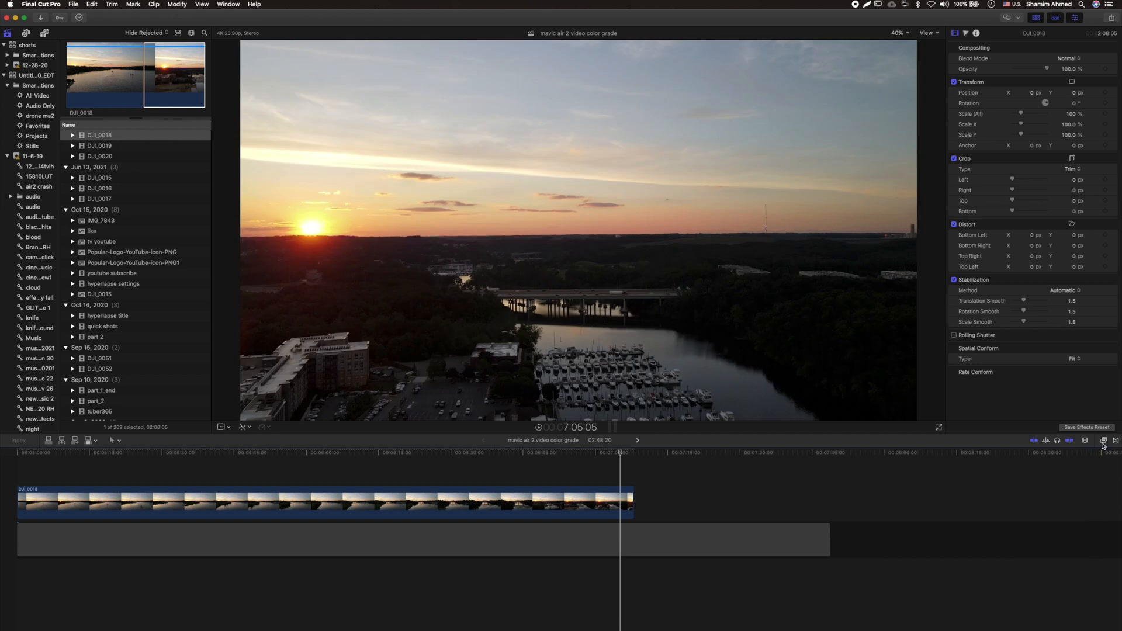
# Apply the Color Board video effect to the DJI_0018 clip in the timeline and open its color correction controls
pyautogui.click(1104, 441)
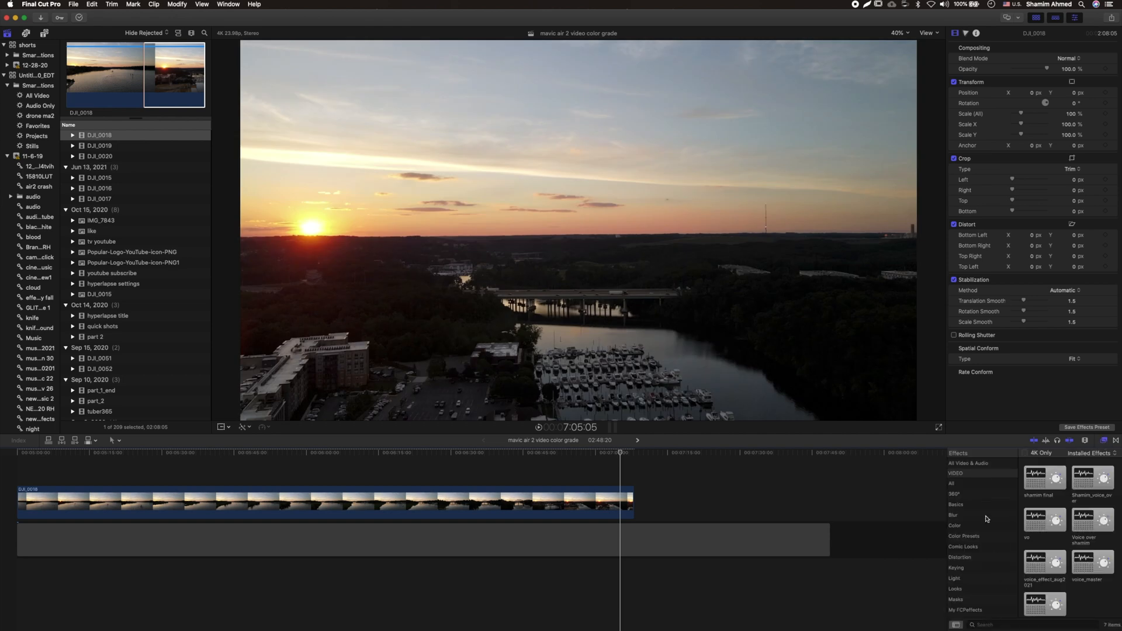
pyautogui.click(959, 464)
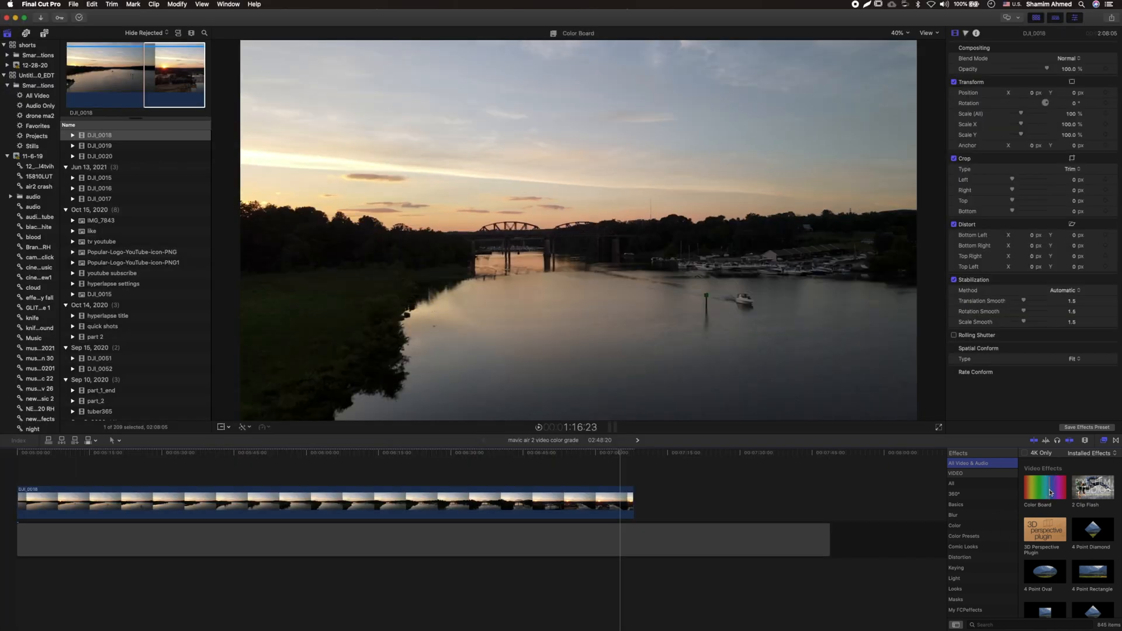
pyautogui.moveTo(1050, 493); pyautogui.dragTo(551, 511)
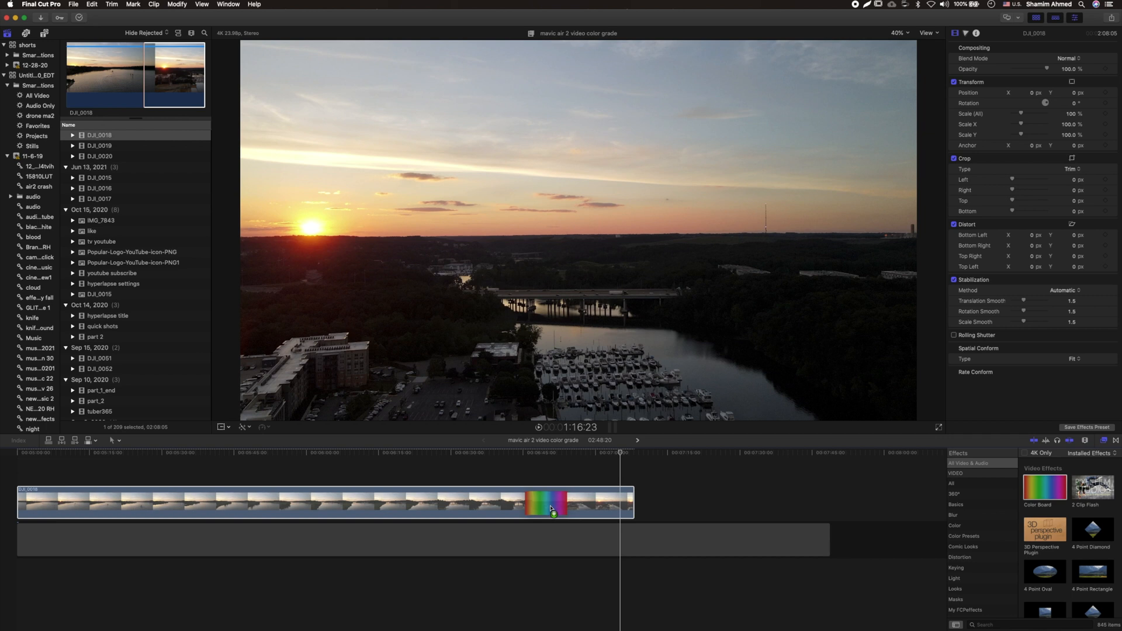
pyautogui.moveTo(551, 510); pyautogui.dragTo(551, 510)
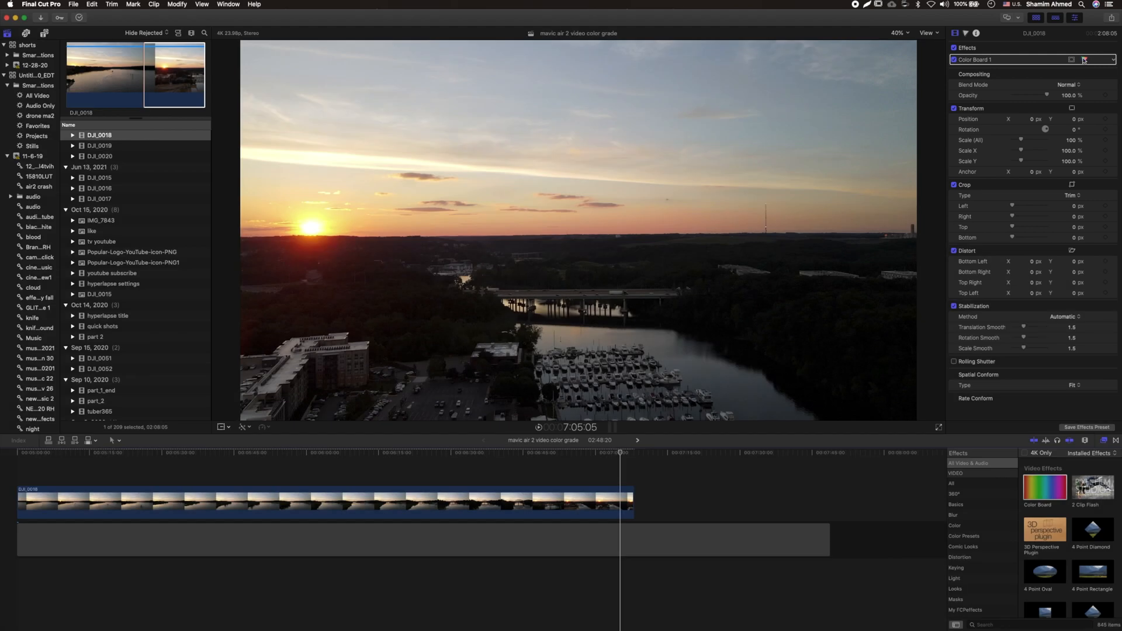
pyautogui.click(1084, 60)
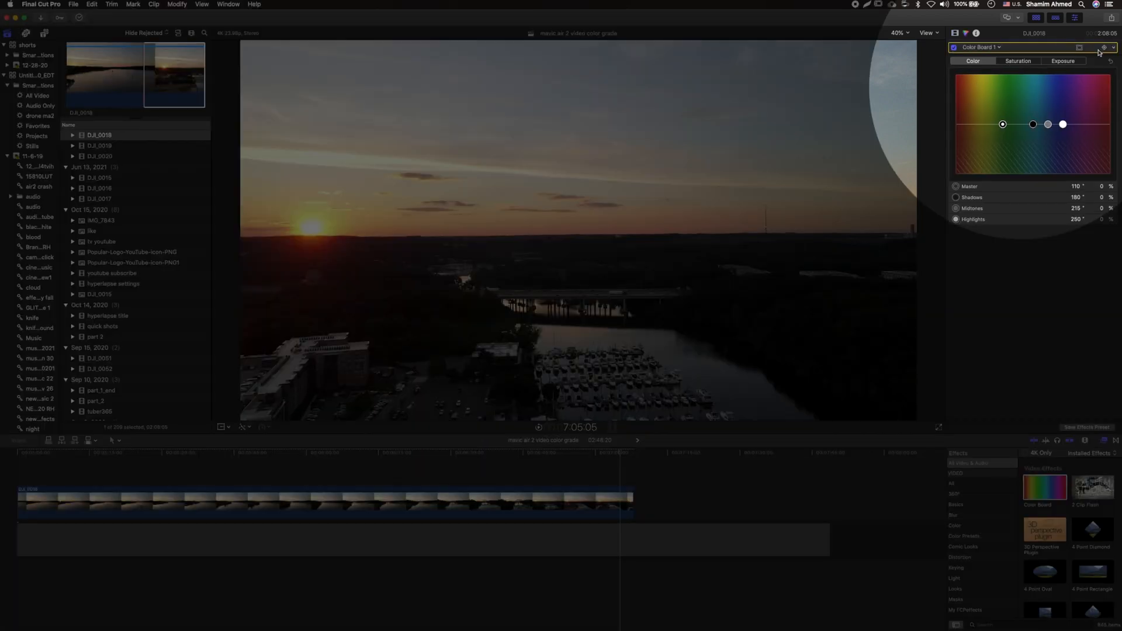
# Set the Color Board exposure to highlights 37%, midtones -26% and shadows -5%, leaving saturation and color untouched
pyautogui.click(1066, 64)
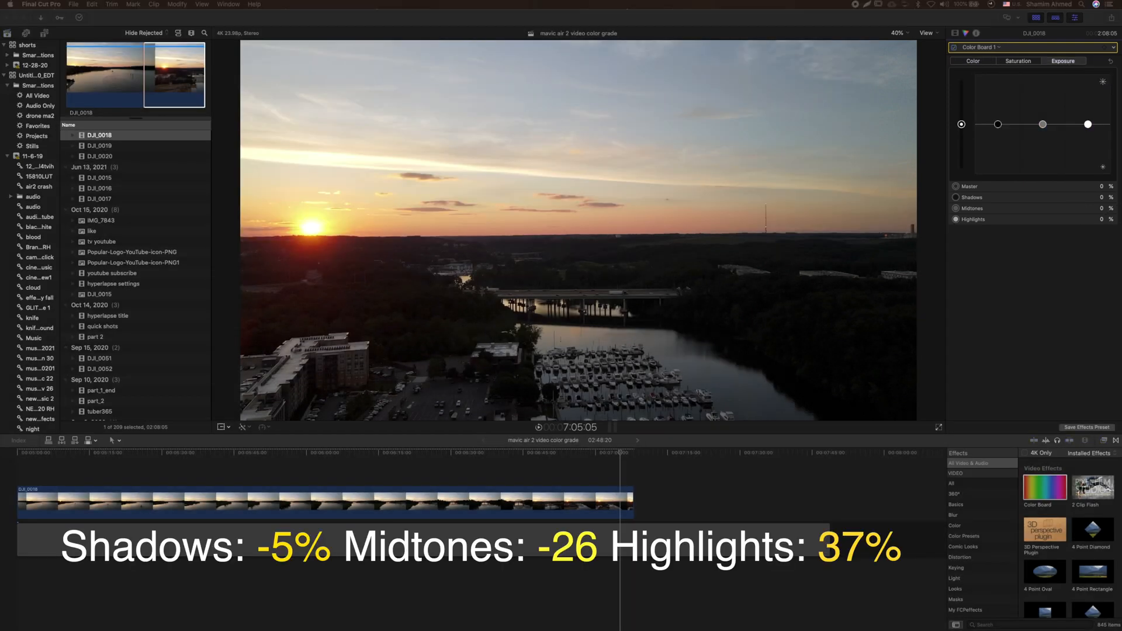
pyautogui.moveTo(1089, 125); pyautogui.dragTo(1032, 141)
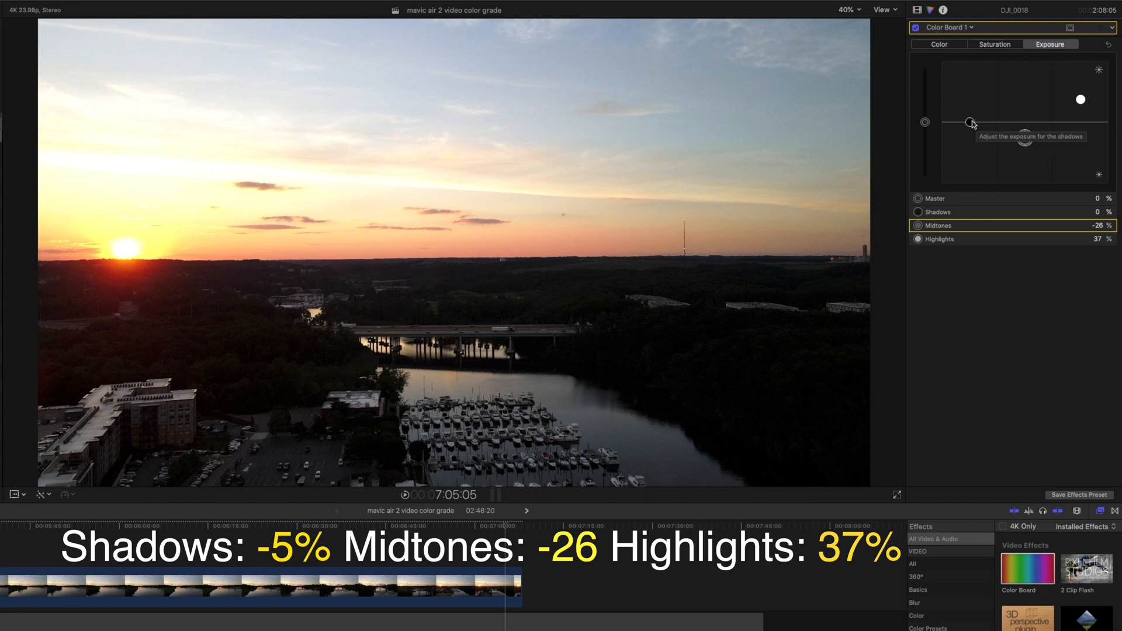
pyautogui.moveTo(972, 123); pyautogui.dragTo(975, 127)
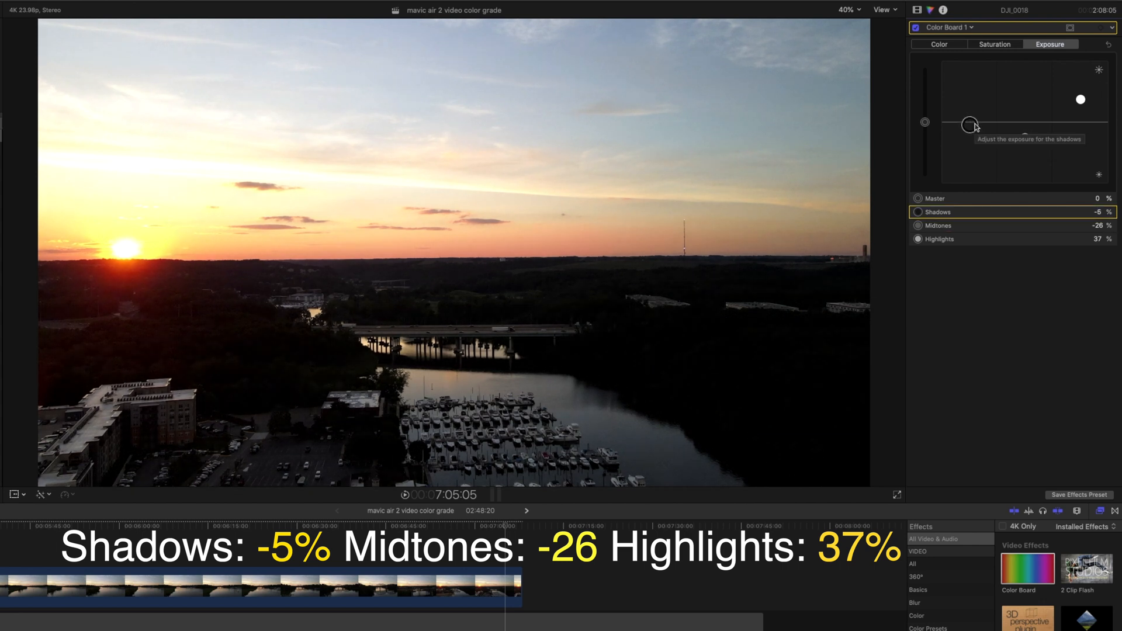
pyautogui.click(1001, 45)
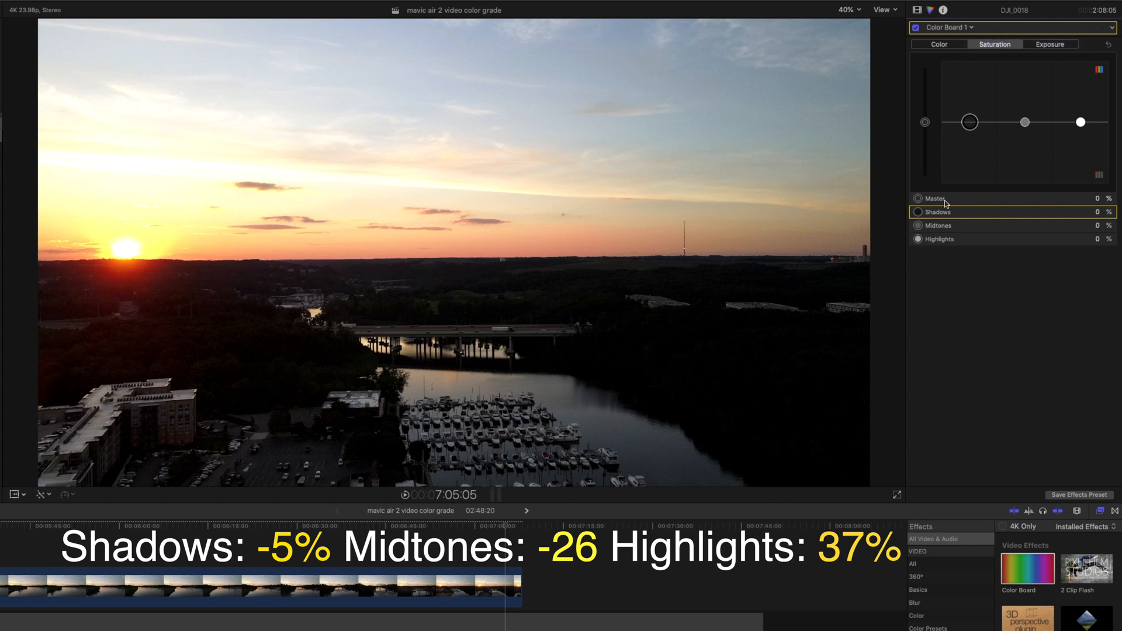
pyautogui.click(939, 44)
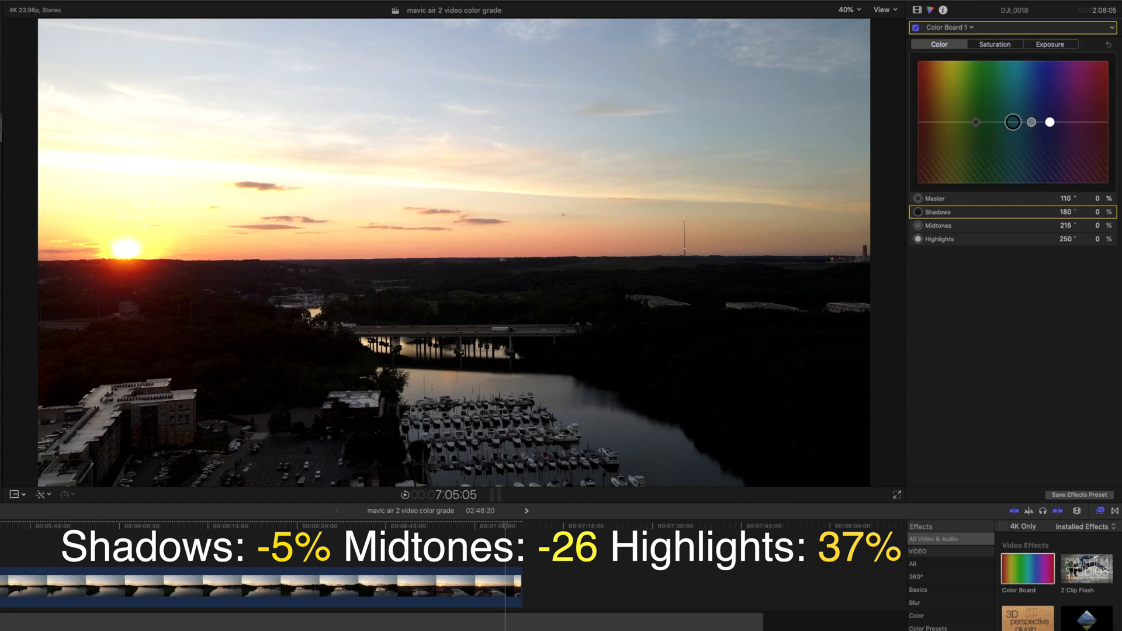
# Add a Color Wheels correction to the clip and reveal the numeric settings for Master, Shadows, Midtones and Highlights
pyautogui.click(973, 28)
pyautogui.click(964, 83)
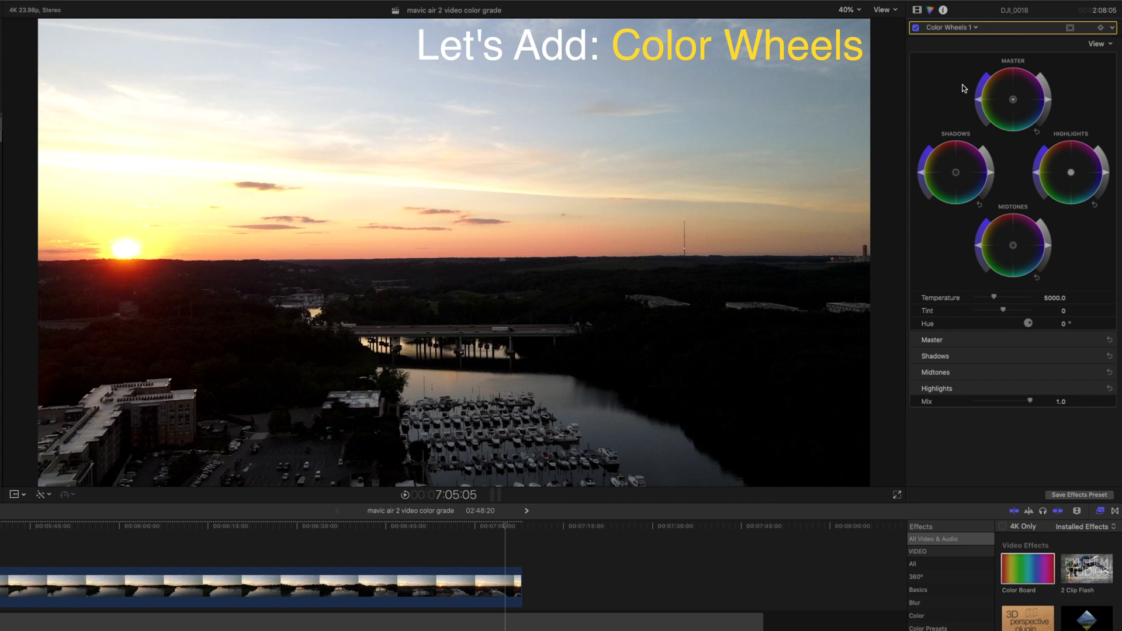
pyautogui.click(1098, 340)
pyautogui.click(1098, 395)
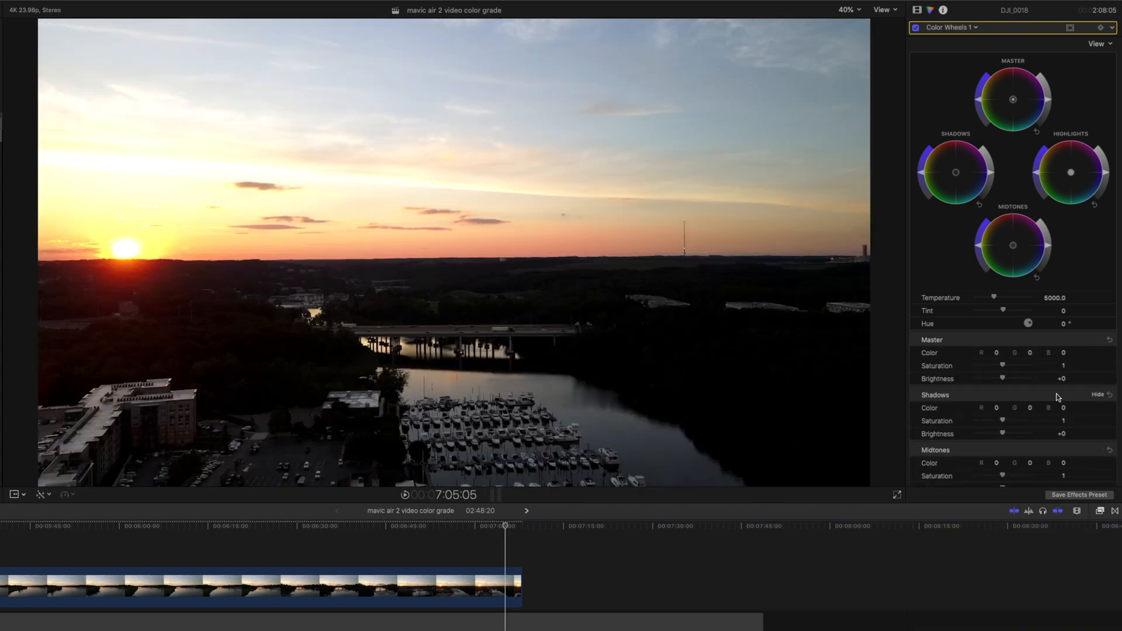
pyautogui.click(1097, 450)
pyautogui.scroll(-2, 1105, 468)
pyautogui.click(1101, 461)
pyautogui.scroll(-2, 1052, 350)
# Set the Master color to red 31 and green 8, and the Shadows color to red 0 and green 24
pyautogui.scroll(2, 1010, 325)
pyautogui.moveTo(998, 320); pyautogui.dragTo(1035, 319)
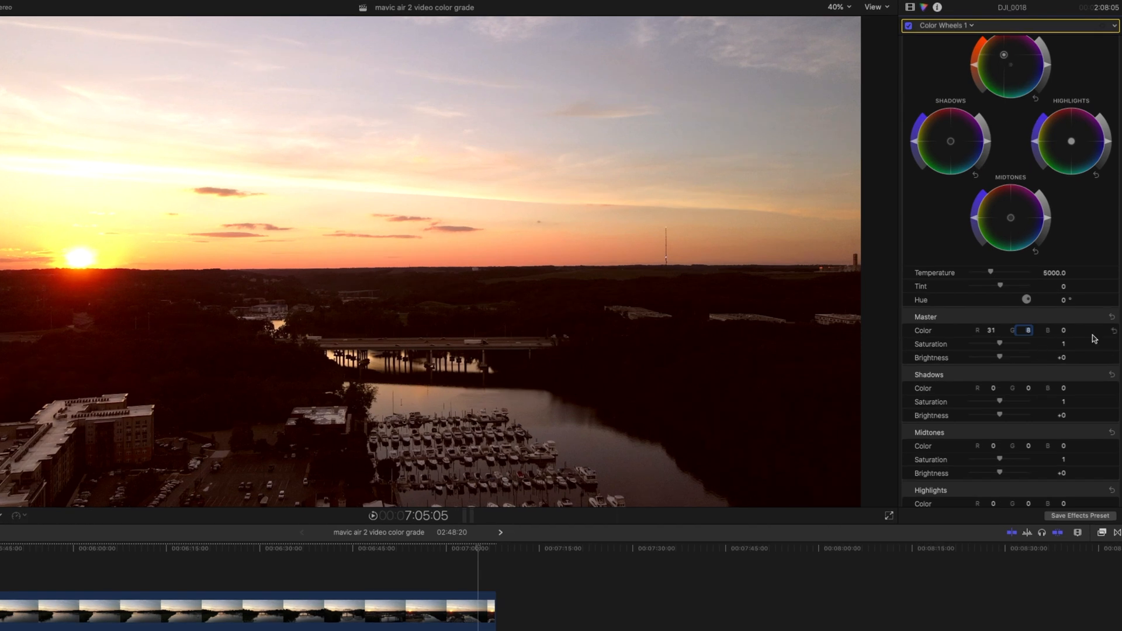
pyautogui.scroll(-2, 995, 393)
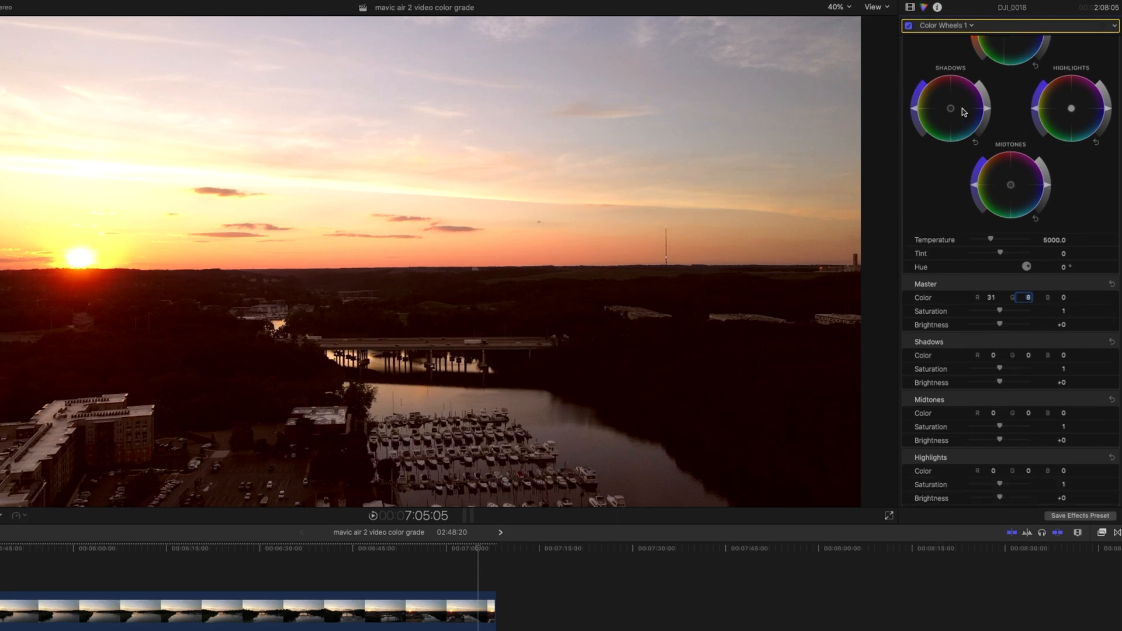
pyautogui.moveTo(950, 110); pyautogui.dragTo(930, 139)
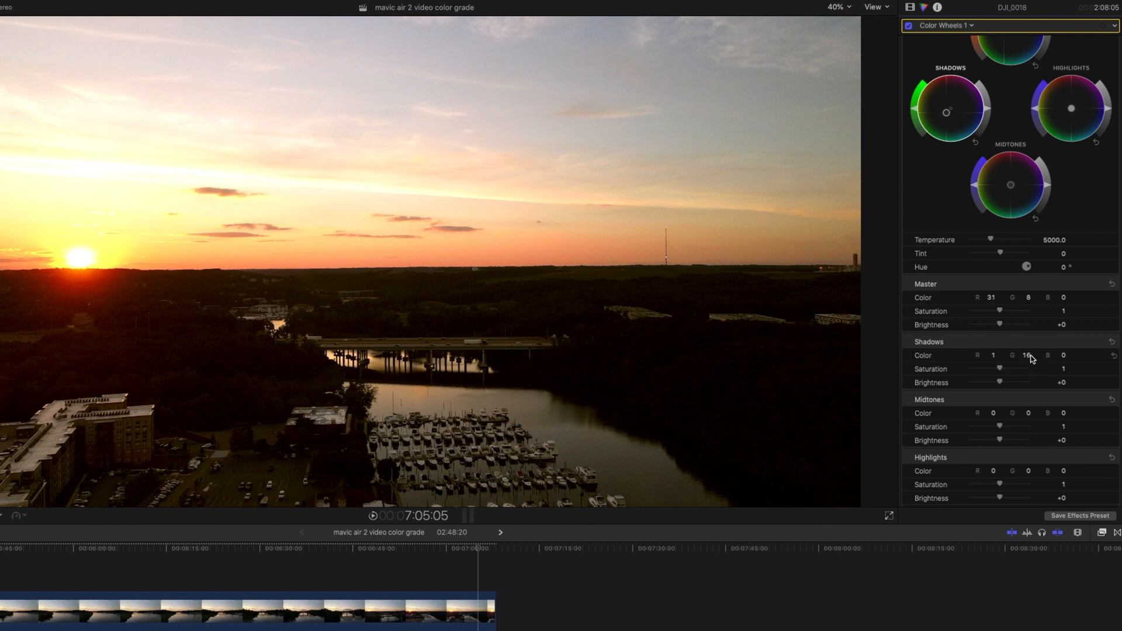
pyautogui.click(994, 357)
pyautogui.write('0')
pyautogui.click(1027, 358)
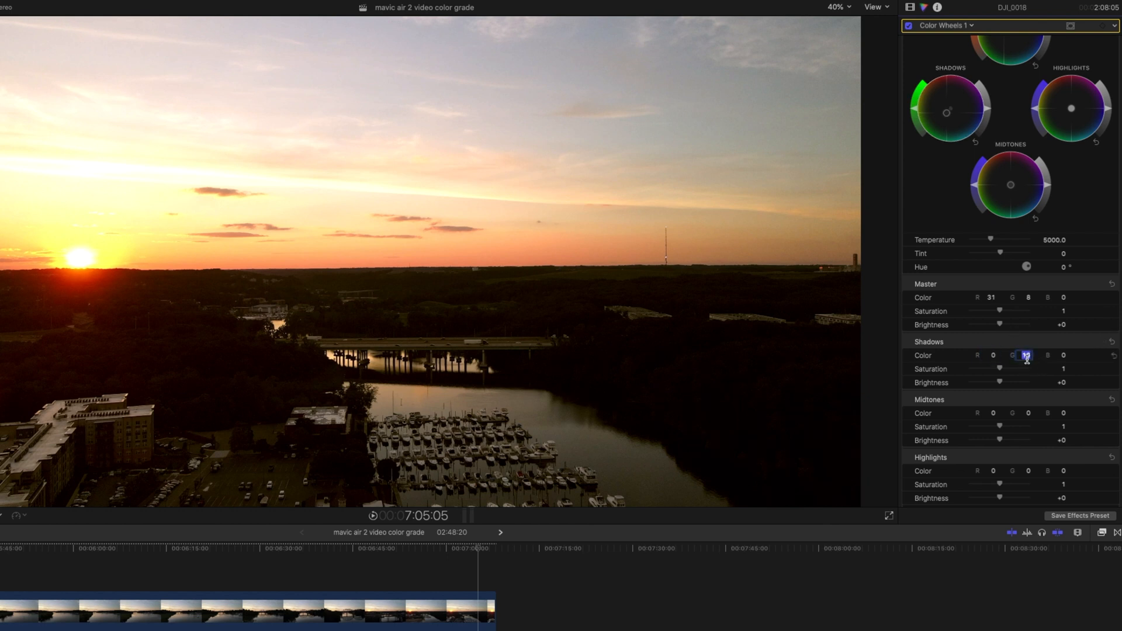
pyautogui.write('24')
pyautogui.press('Return')
# Shift the Midtones color toward blue, with green at 4 and blue at 13
pyautogui.moveTo(1011, 185); pyautogui.dragTo(1019, 194)
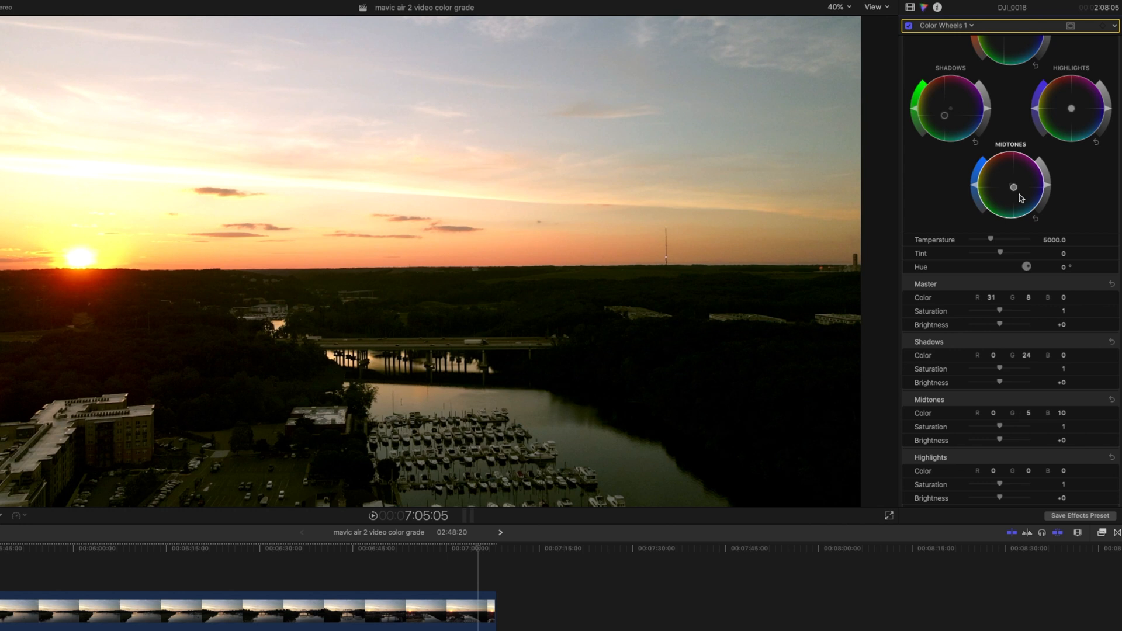
pyautogui.click(1030, 415)
pyautogui.write('4')
pyautogui.click(1061, 413)
pyautogui.write('13')
pyautogui.press('Return')
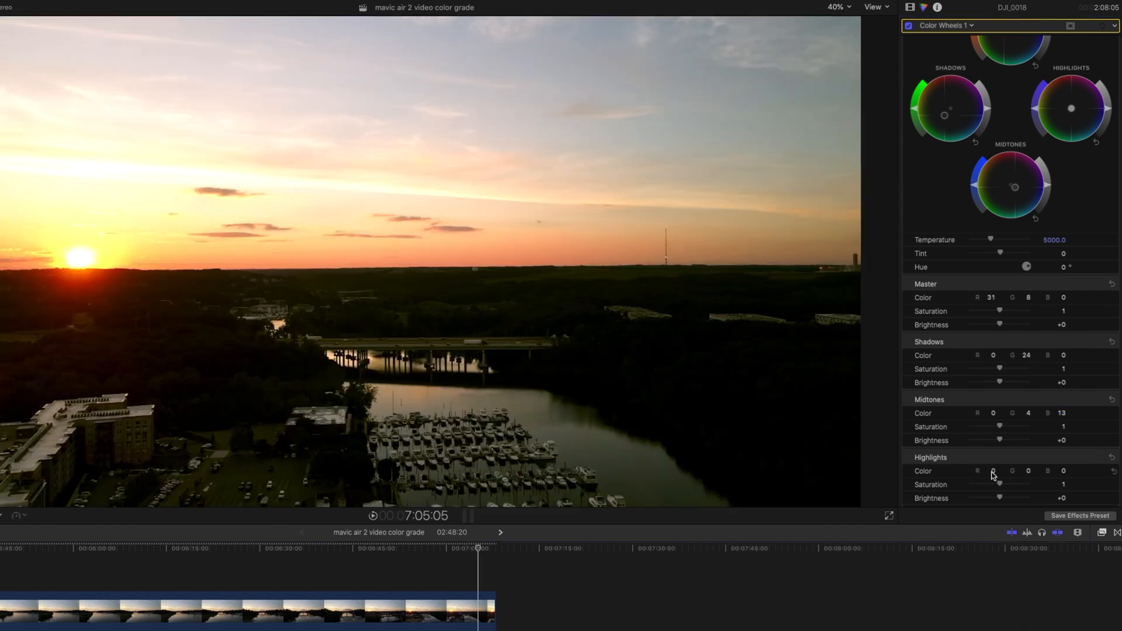
# Shift the Highlights color toward purple, with red at 15 and blue at 33
pyautogui.scroll(1, 1043, 170)
pyautogui.moveTo(1071, 119)
pyautogui.mouseDown()
pyautogui.moveTo(1089, 113)
pyautogui.moveTo(1076, 115)
pyautogui.mouseUp()
pyautogui.scroll(-1, 1006, 468)
pyautogui.doubleClick(993, 454)
pyautogui.write('15')
pyautogui.click(1067, 451)
pyautogui.press('BackSpace')
pyautogui.write('33')
pyautogui.press('Return')
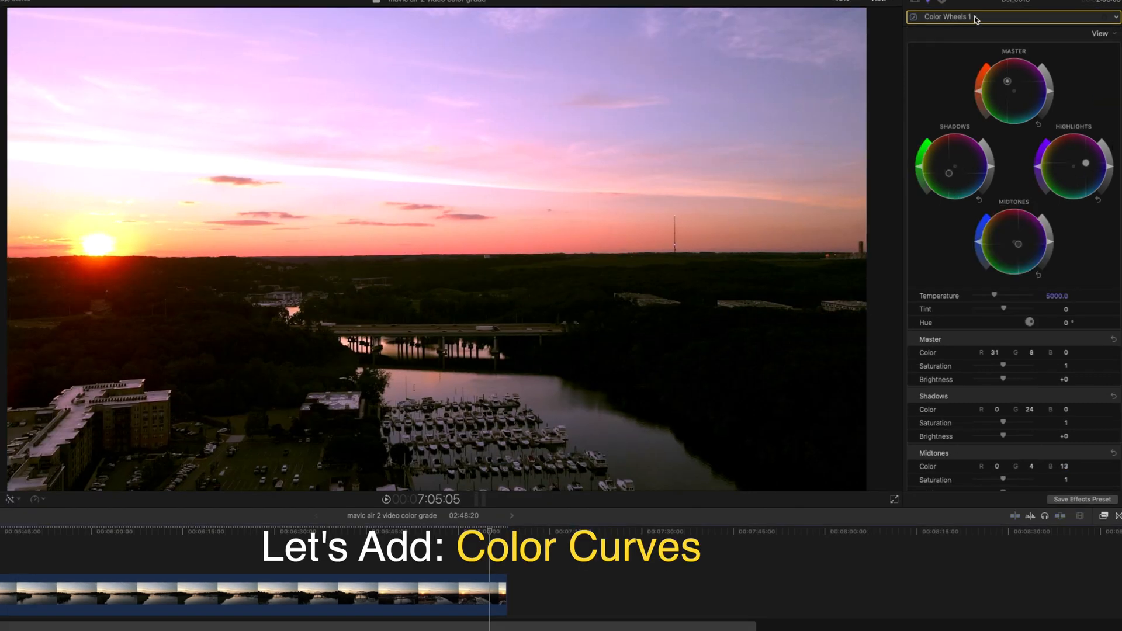
# Add a Color Curves correction and pull the Luma curve down at one point in the darks and one in the brights
pyautogui.click(976, 19)
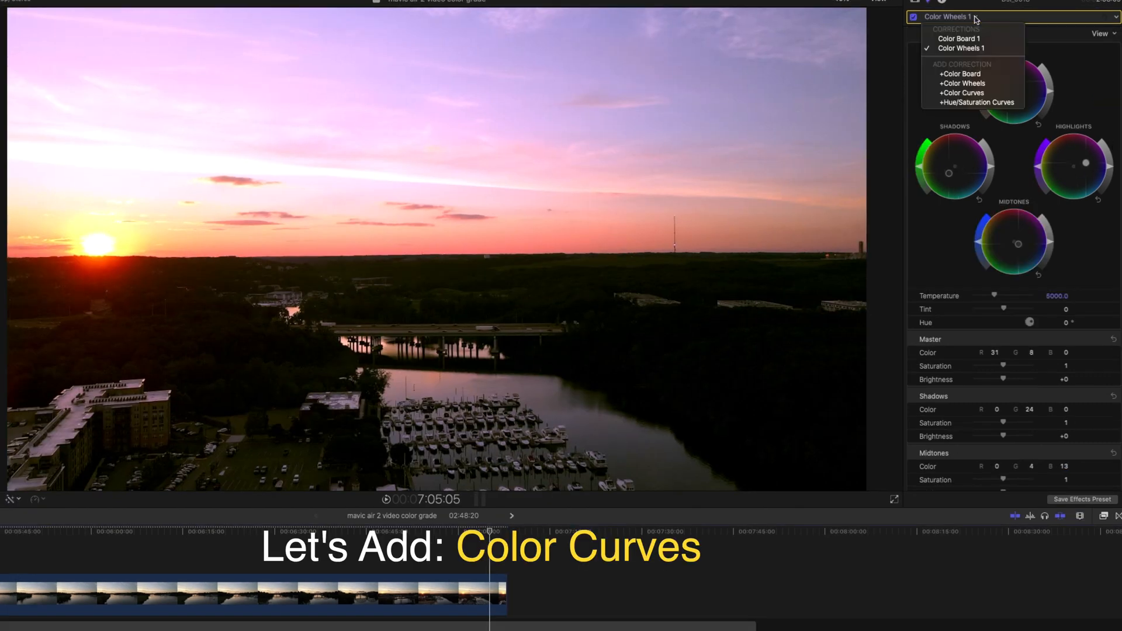
pyautogui.click(964, 93)
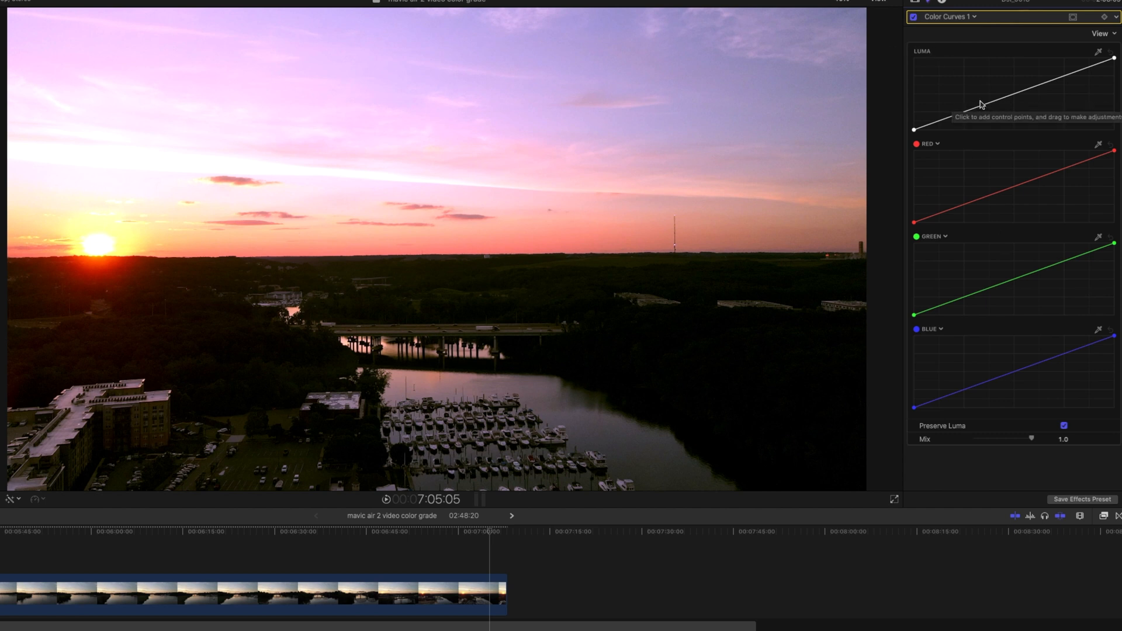
pyautogui.moveTo(981, 105); pyautogui.dragTo(978, 118)
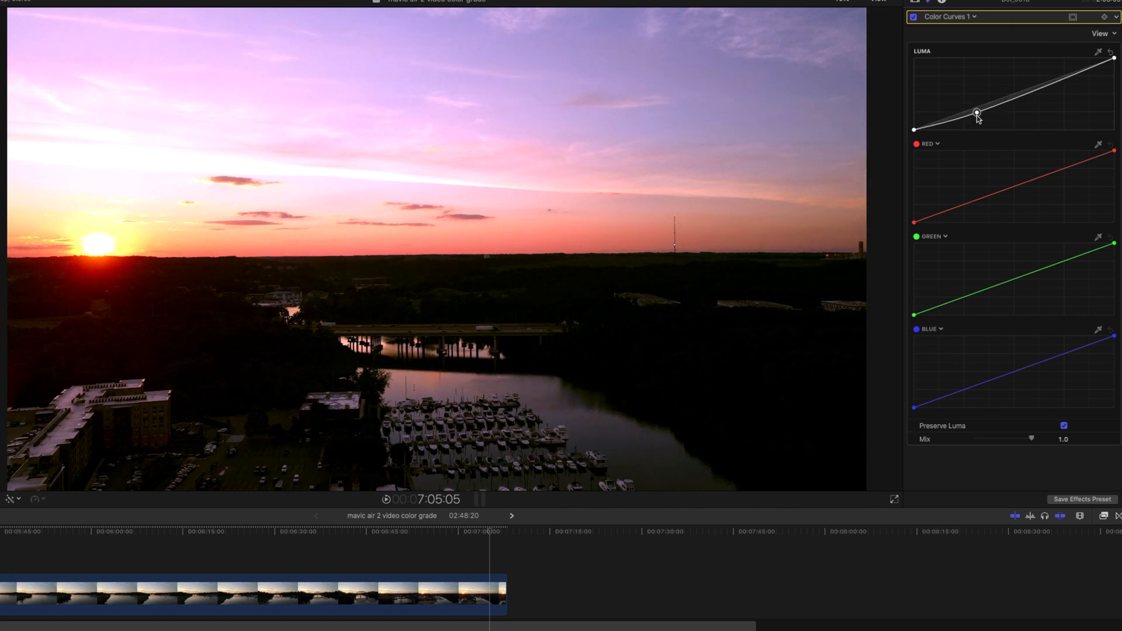
pyautogui.moveTo(1077, 75)
pyautogui.mouseDown()
pyautogui.moveTo(1084, 123)
pyautogui.moveTo(1076, 93)
pyautogui.mouseUp()
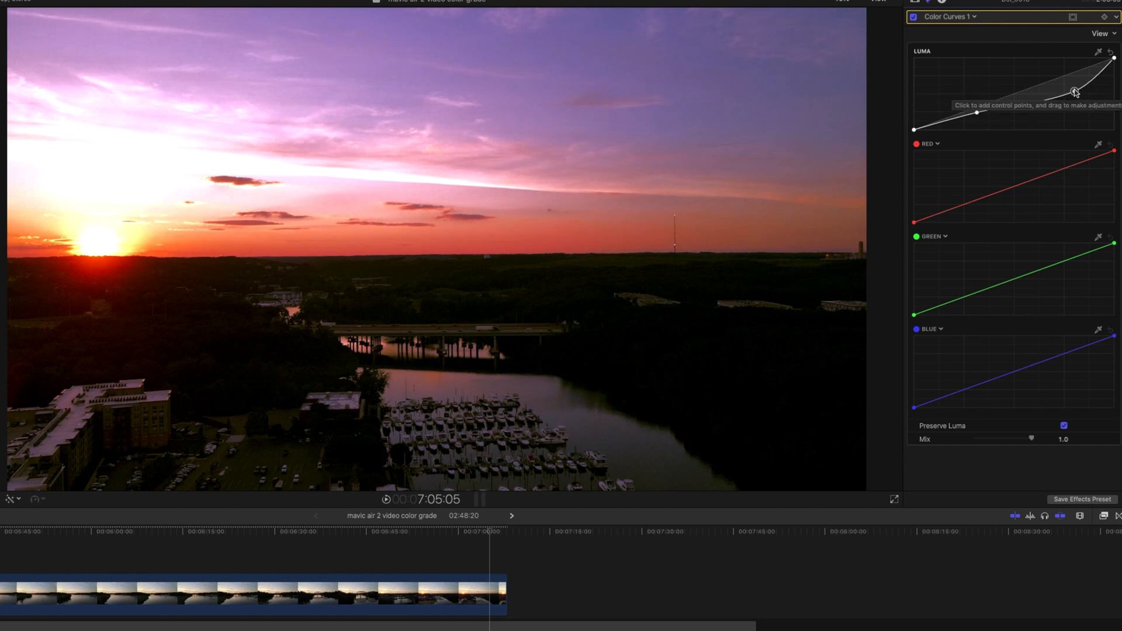
# Raise the Red curve slightly in the darks and lower it in the brights, and lower the Green curve slightly at both ends
pyautogui.click(952, 207)
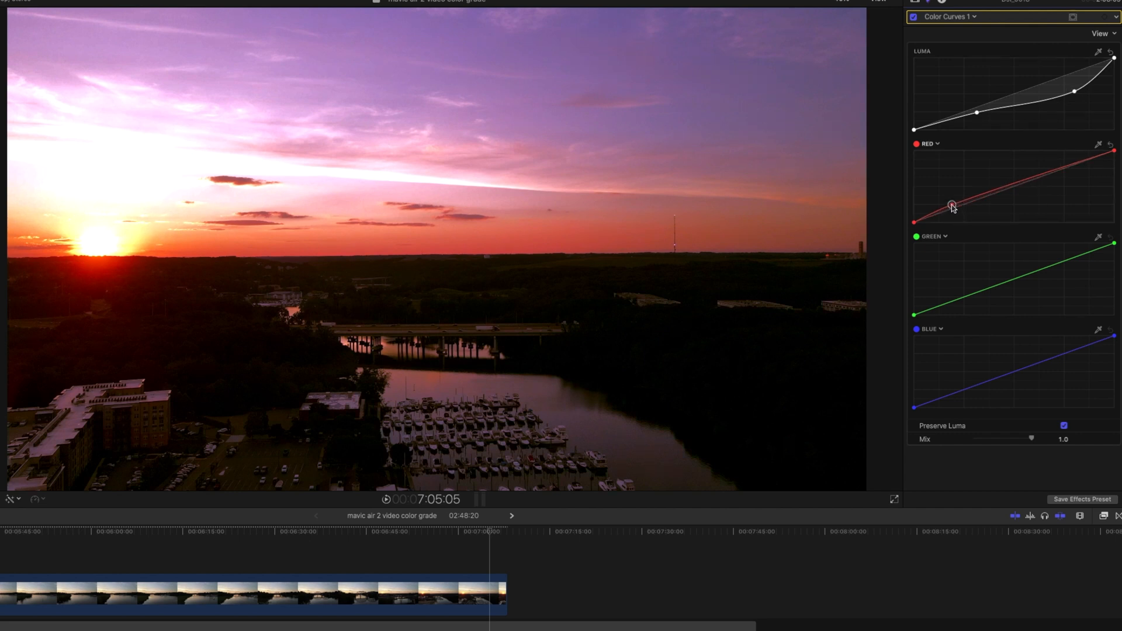
pyautogui.moveTo(1048, 177); pyautogui.dragTo(1044, 181)
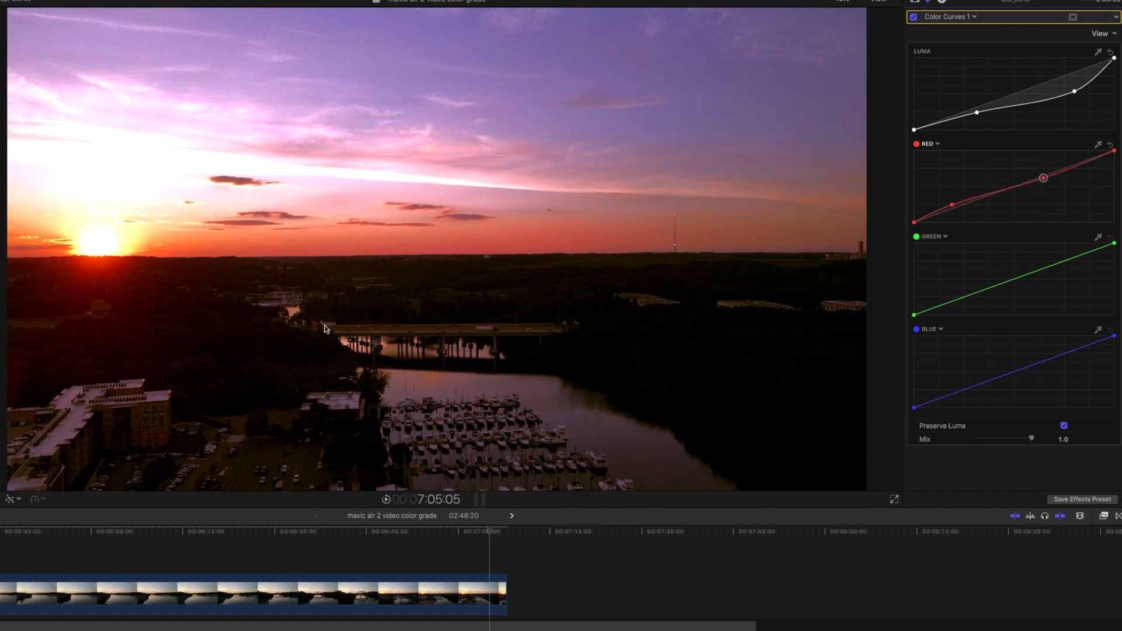
pyautogui.moveTo(948, 304); pyautogui.dragTo(959, 304)
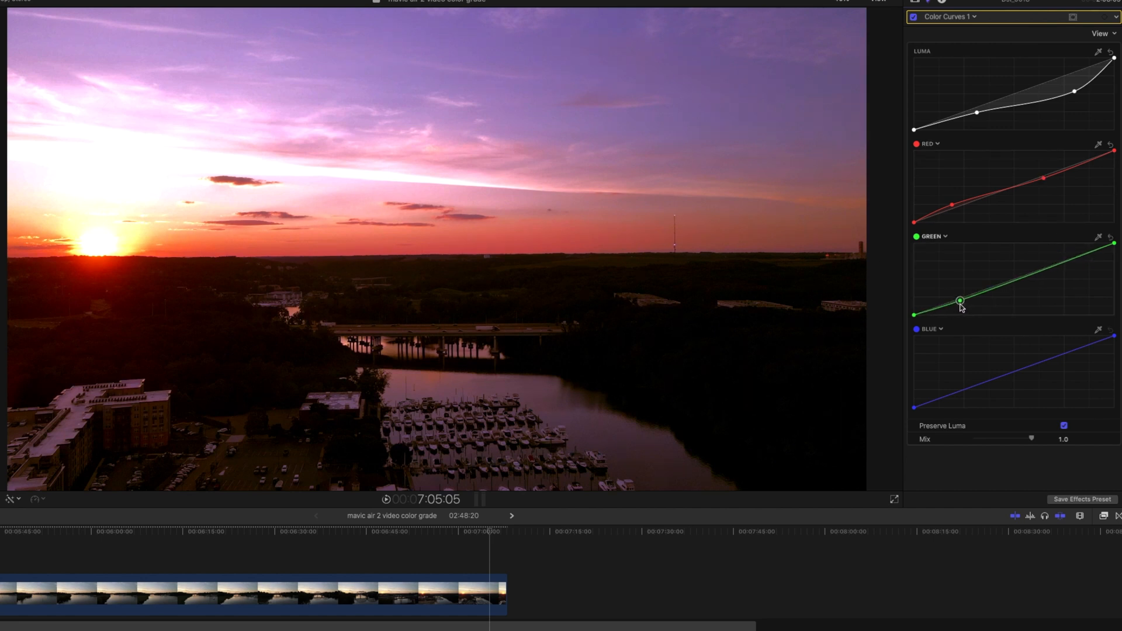
pyautogui.click(1075, 258)
pyautogui.moveTo(1076, 262); pyautogui.dragTo(1079, 265)
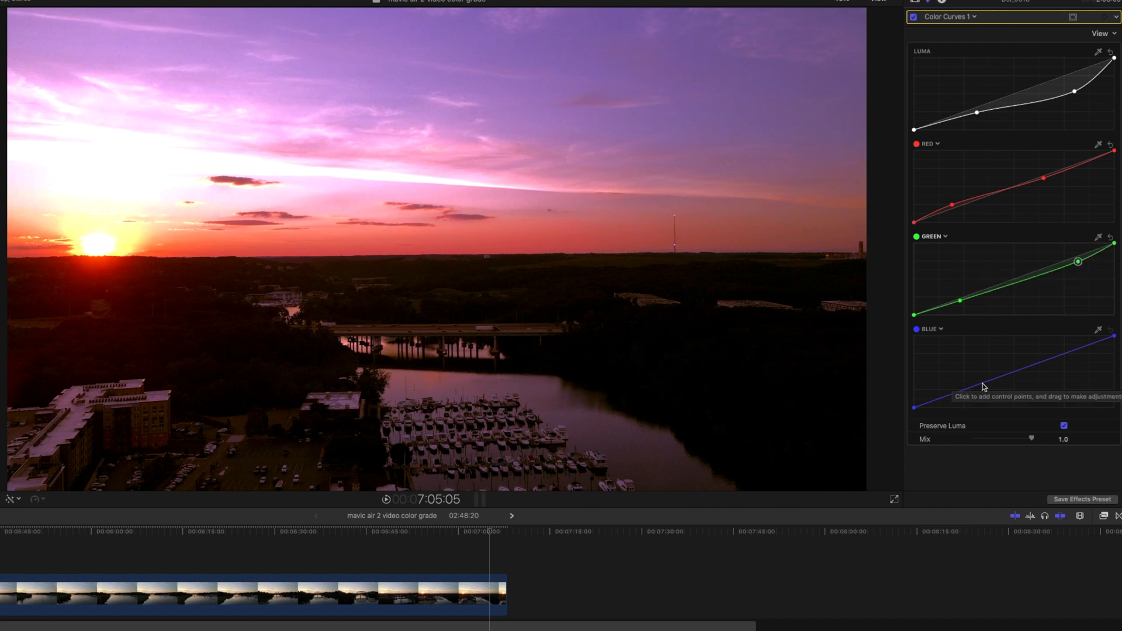
# Shape the Blue curve into an S by lowering a point in the darks and raising one in the brights
pyautogui.moveTo(986, 386); pyautogui.dragTo(984, 399)
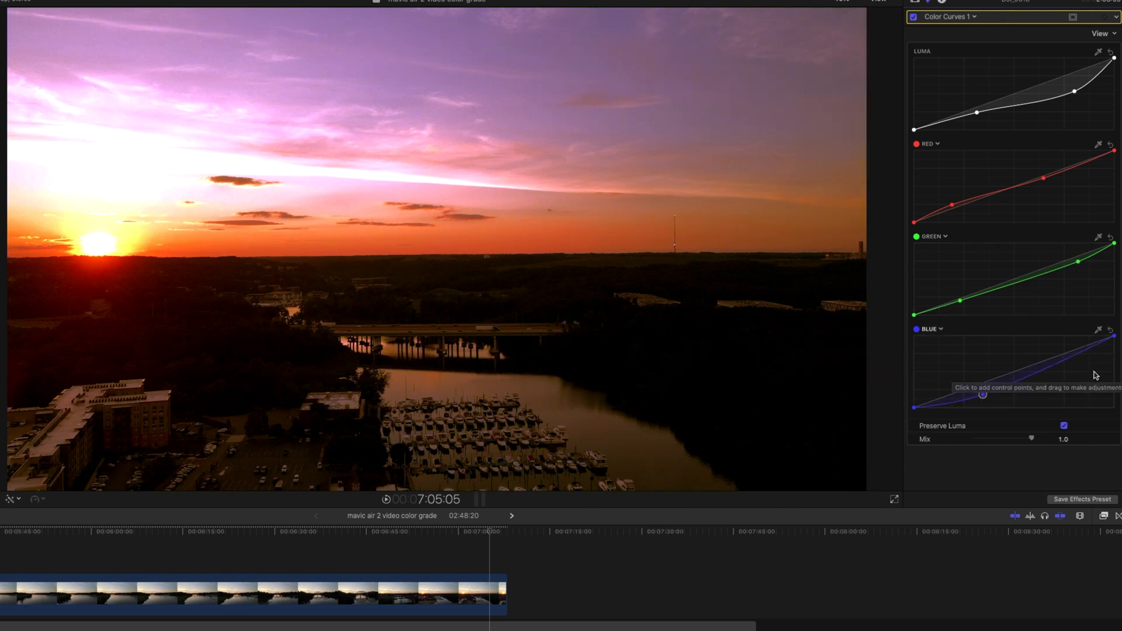
pyautogui.moveTo(1043, 371)
pyautogui.mouseDown()
pyautogui.moveTo(1039, 322)
pyautogui.moveTo(1036, 354)
pyautogui.moveTo(1062, 349)
pyautogui.moveTo(996, 357)
pyautogui.moveTo(1039, 360)
pyautogui.mouseUp()
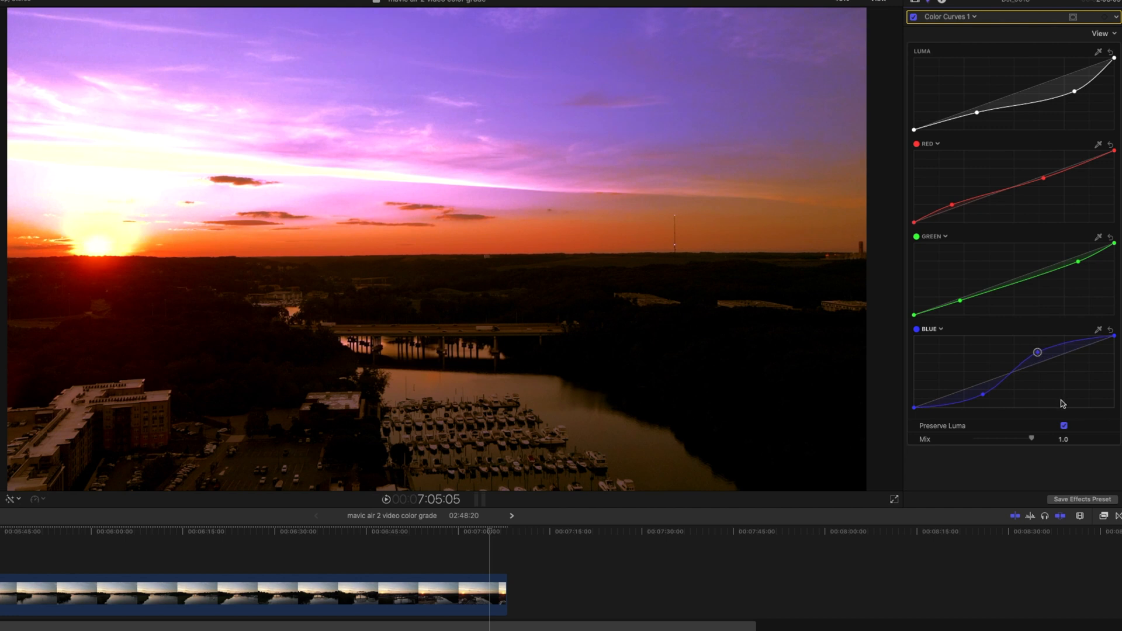
pyautogui.scroll(2, 1039, 367)
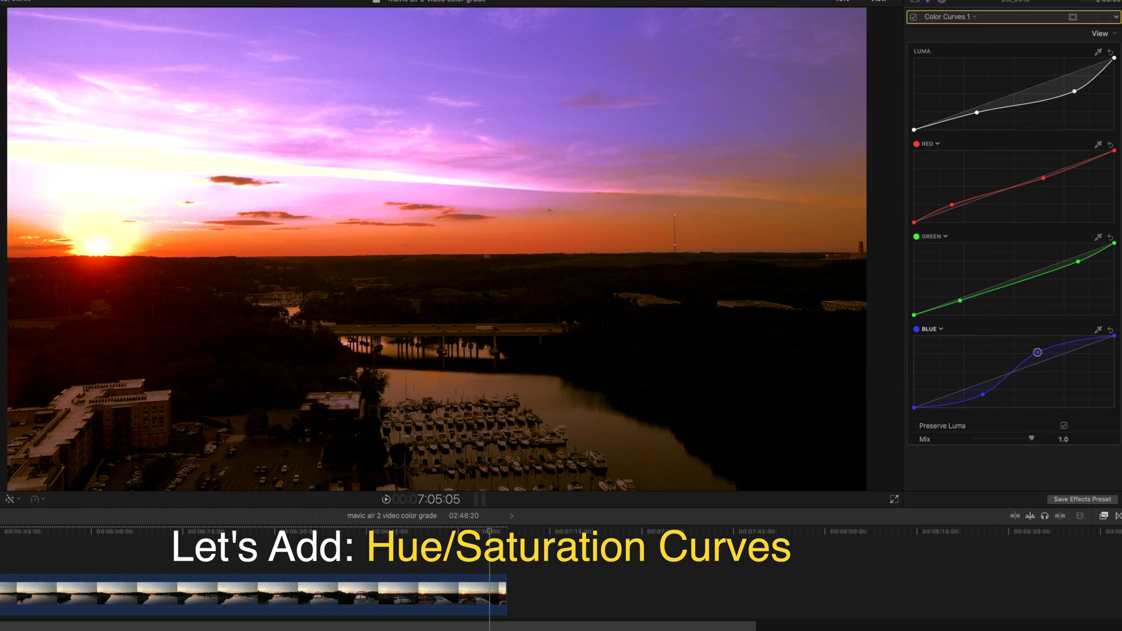
# Add Hue/Saturation Curves and, in Hue vs Sat, lower yellow slightly and raise the cyan-blue range
pyautogui.click(975, 17)
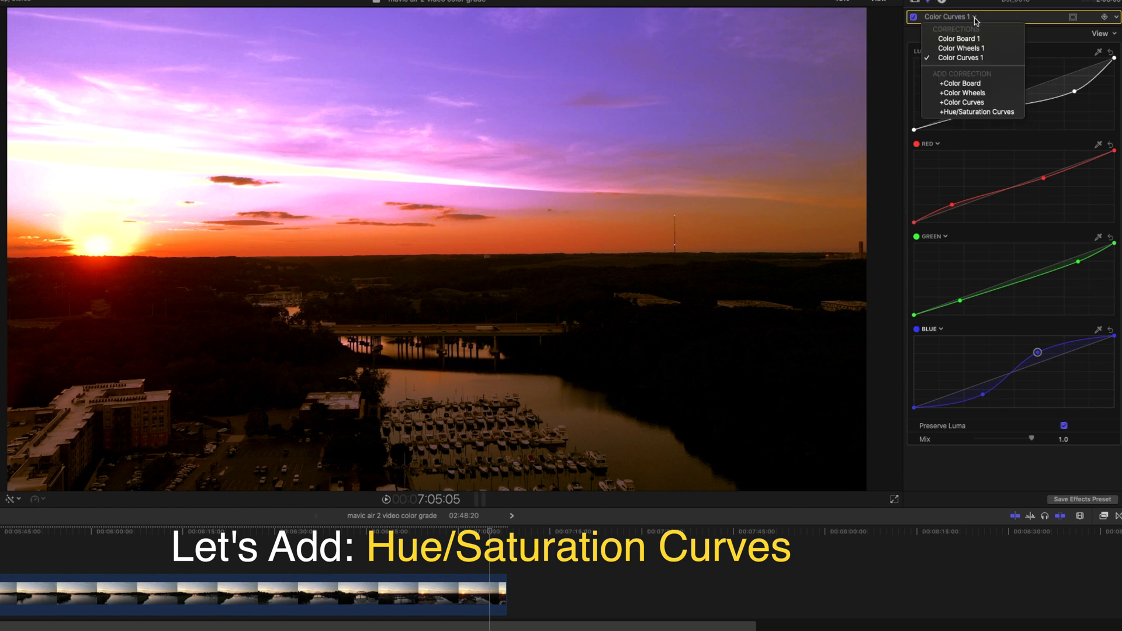
pyautogui.click(951, 112)
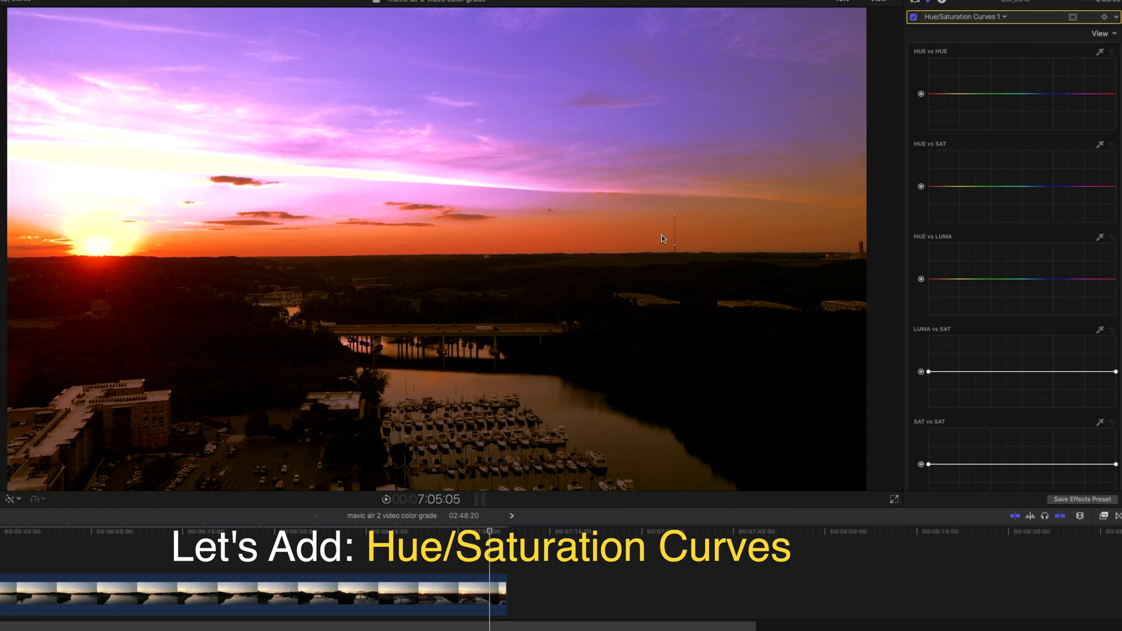
pyautogui.click(959, 191)
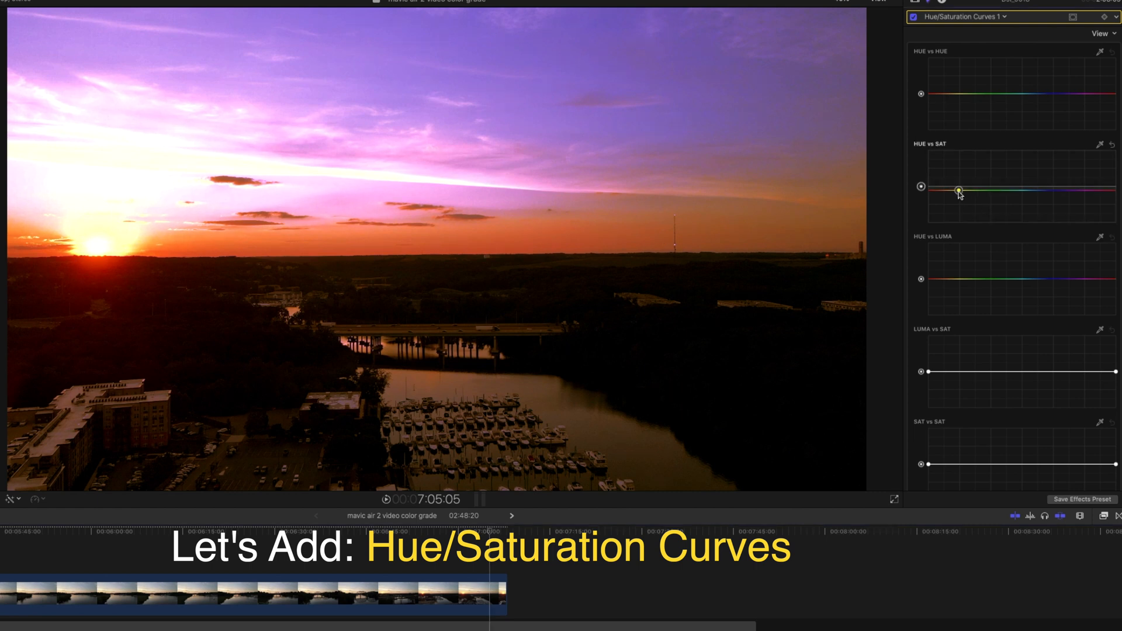
pyautogui.moveTo(959, 193); pyautogui.dragTo(959, 194)
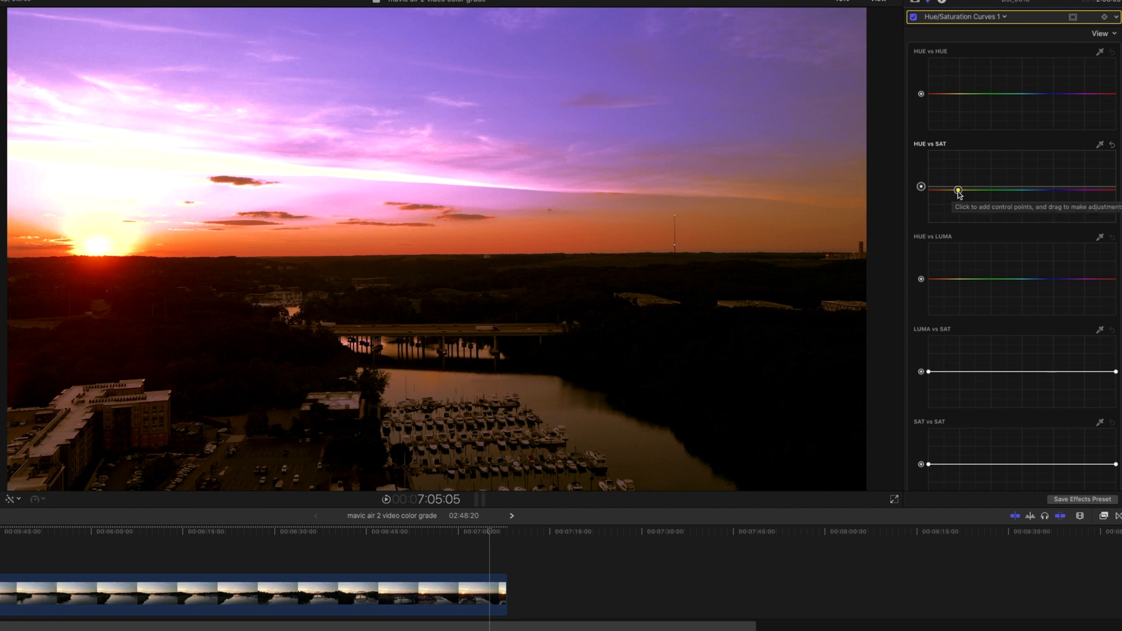
pyautogui.click(1039, 191)
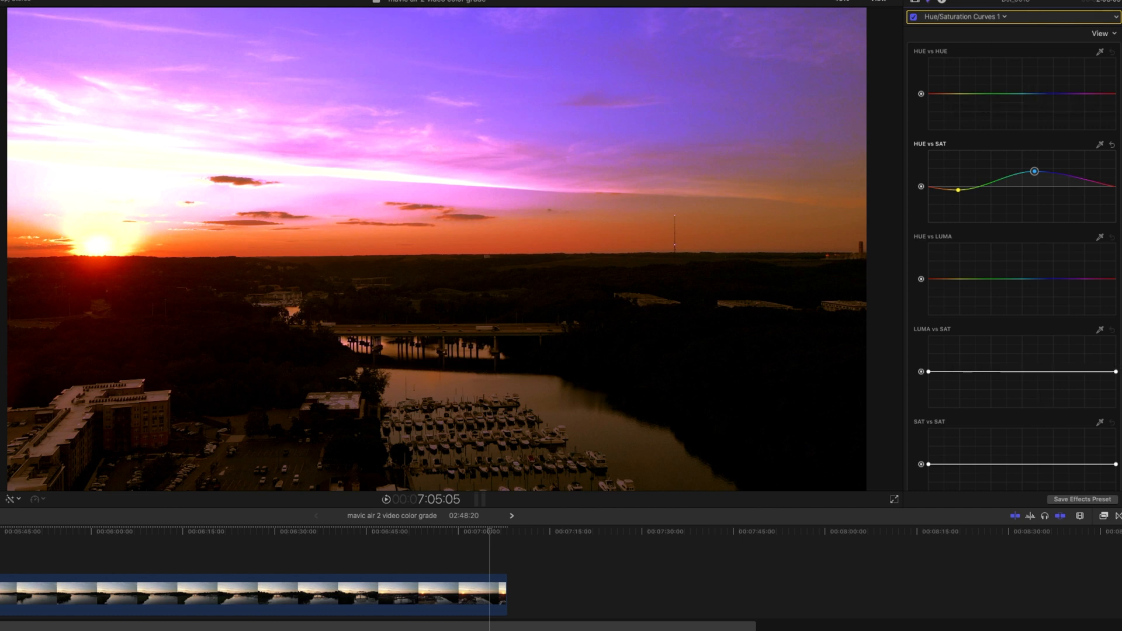
# Try a higher highlights exposure in Color Board 1 and undo it
pyautogui.click(965, 16)
pyautogui.click(987, 40)
pyautogui.click(1048, 35)
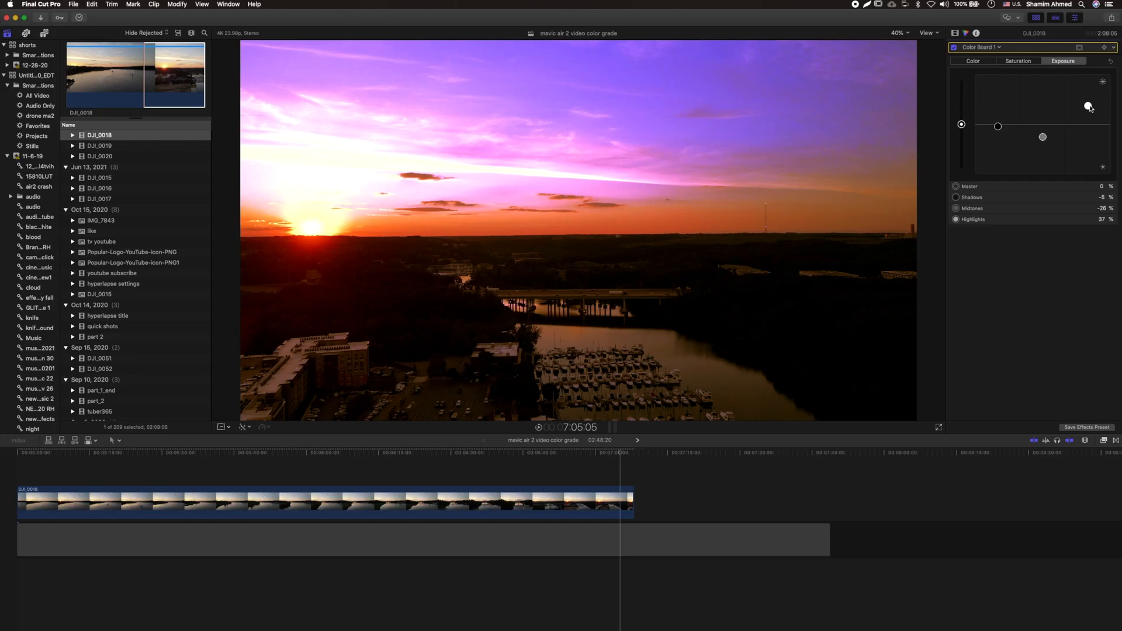
pyautogui.moveTo(1085, 91); pyautogui.dragTo(1085, 84)
pyautogui.press('super+z')
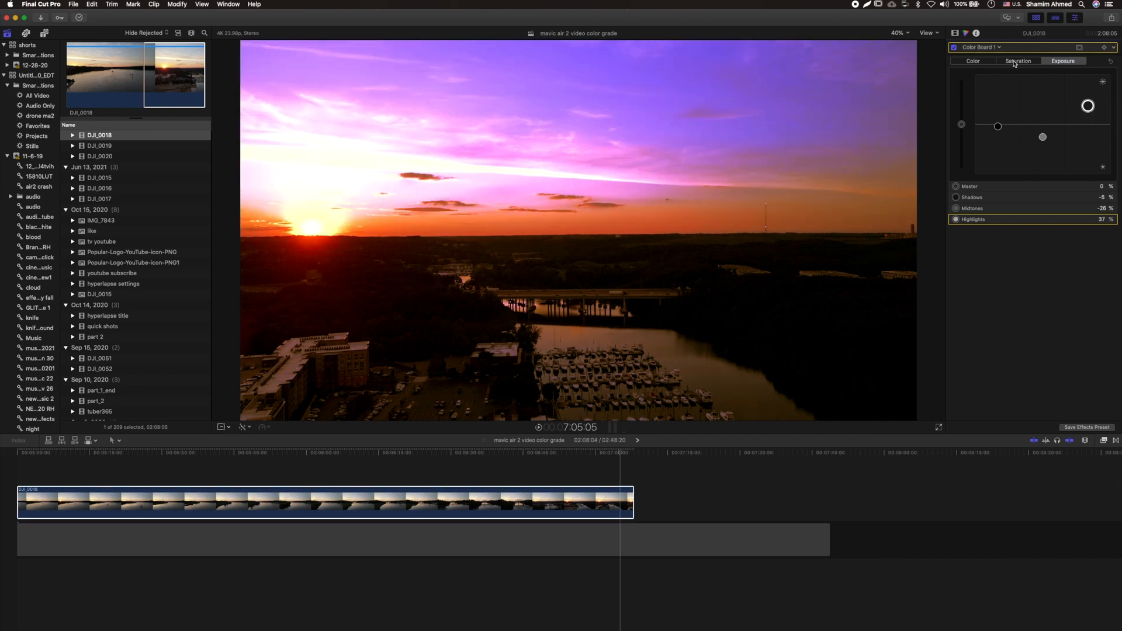
# Review the Hue/Saturation Curves settings and the list of corrections applied to the clip
pyautogui.click(988, 47)
pyautogui.click(1008, 90)
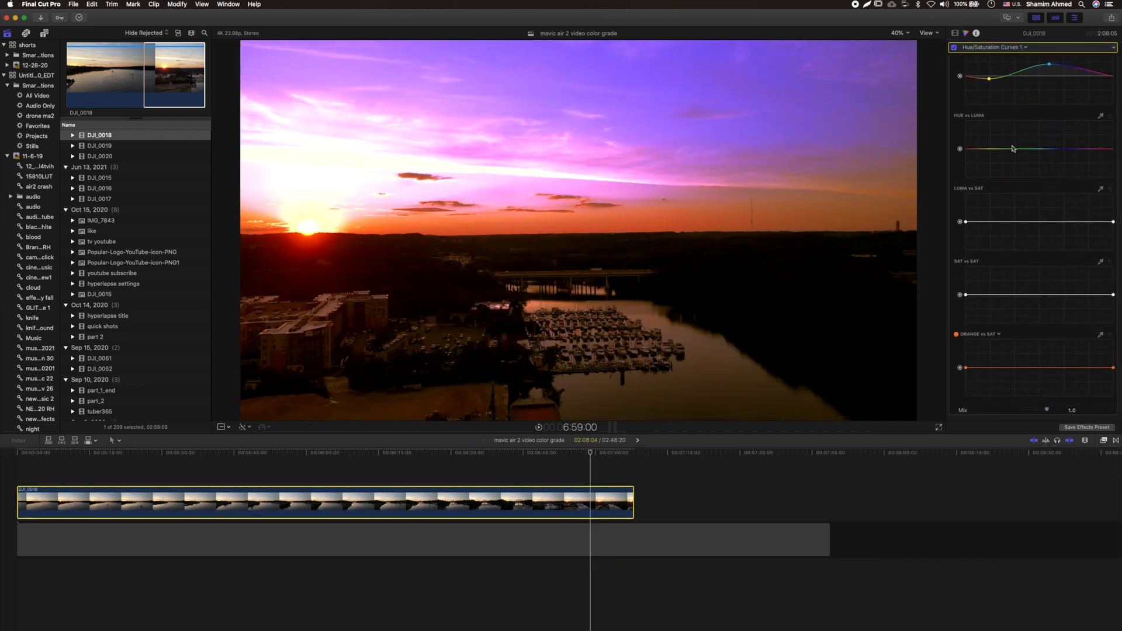
pyautogui.click(955, 33)
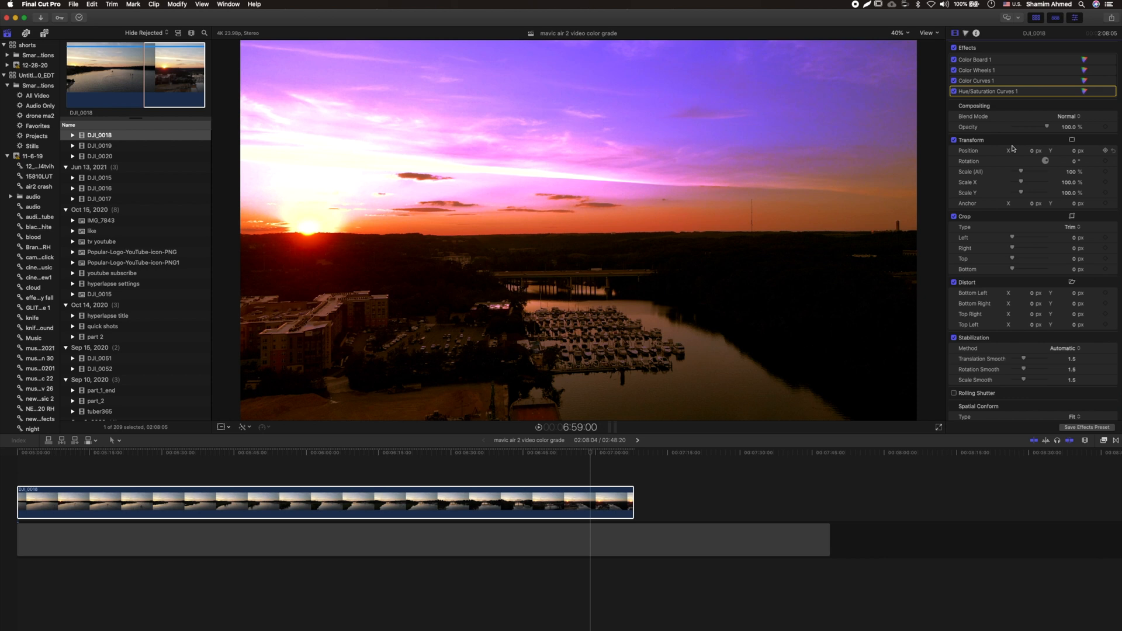
pyautogui.scroll(-1, 1043, 311)
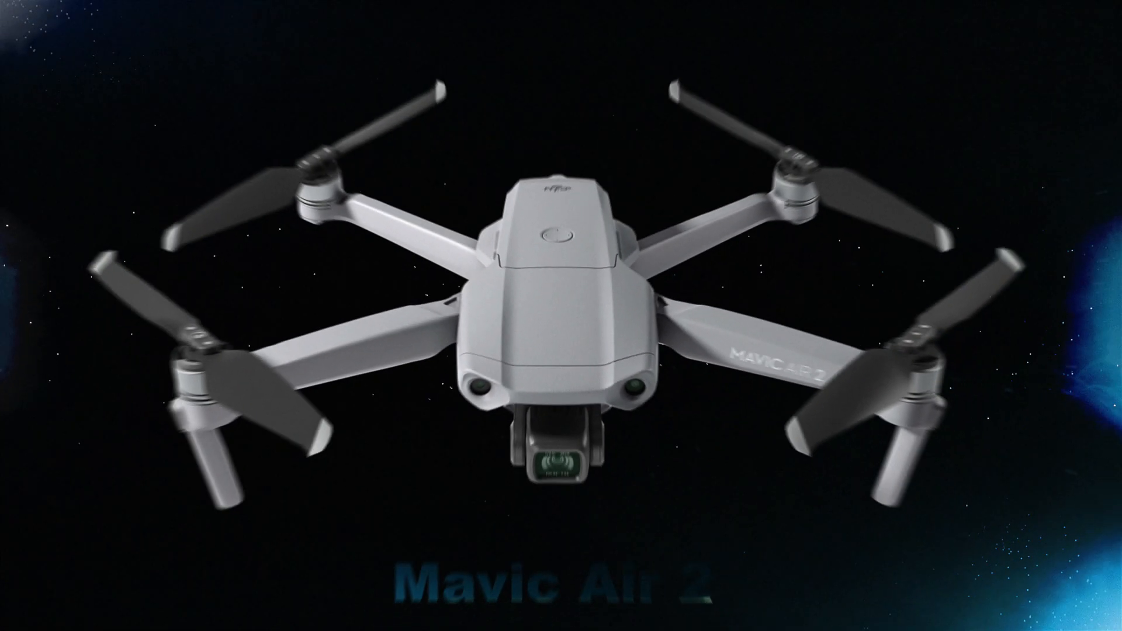